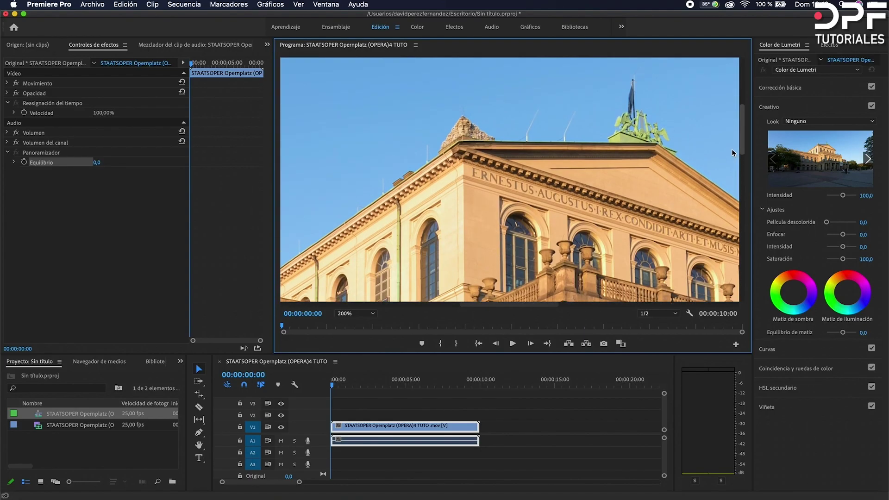
Step: Scroll and pan the 200% Program monitor across the opera clip's sky to find dust spots
{"action": "scroll", "coordinate": [730, 139], "scroll_direction": "up", "scroll_amount": 5}
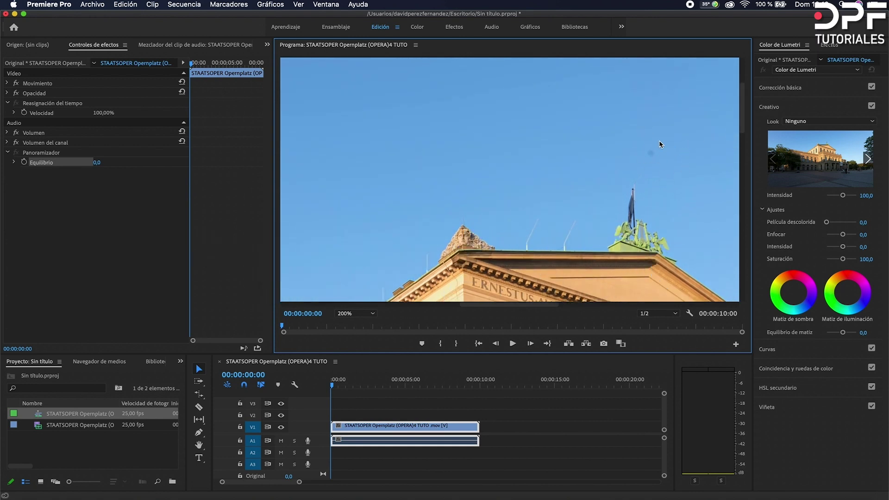
{"action": "scroll", "coordinate": [466, 301], "scroll_direction": "up", "scroll_amount": 5}
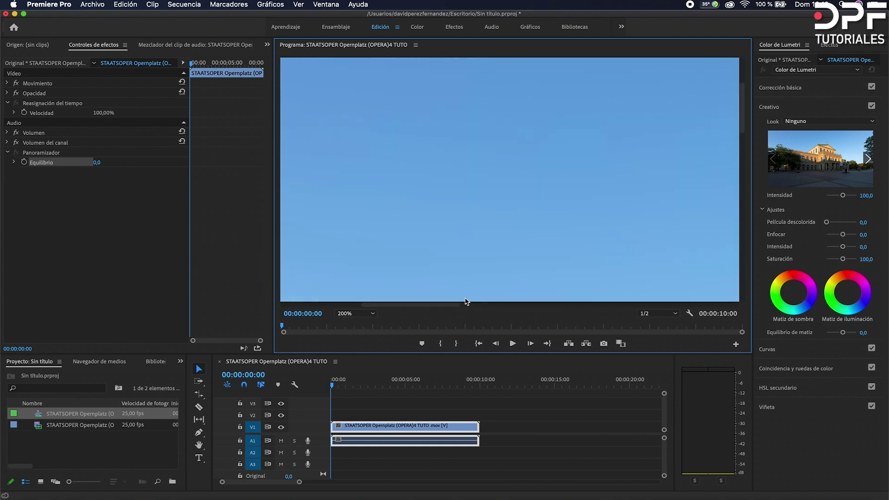
{"action": "left_click_drag", "start_coordinate": [376, 306], "coordinate": [306, 303]}
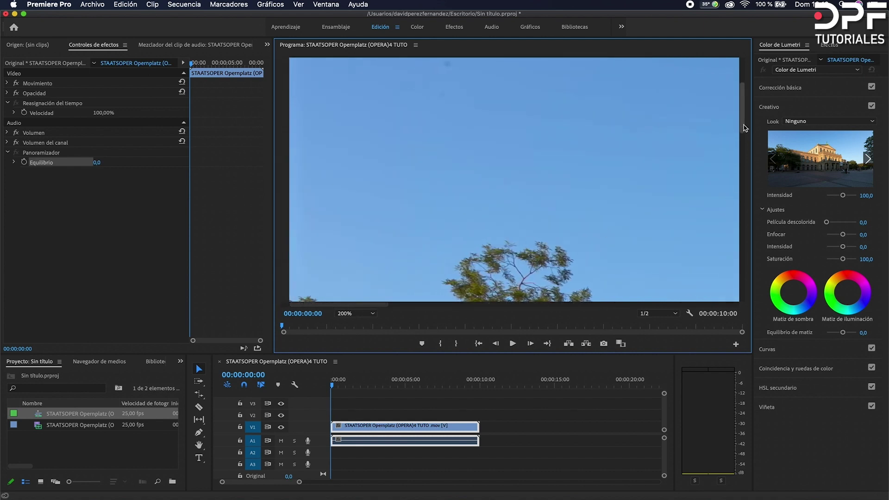
{"action": "left_click_drag", "start_coordinate": [742, 125], "coordinate": [743, 111]}
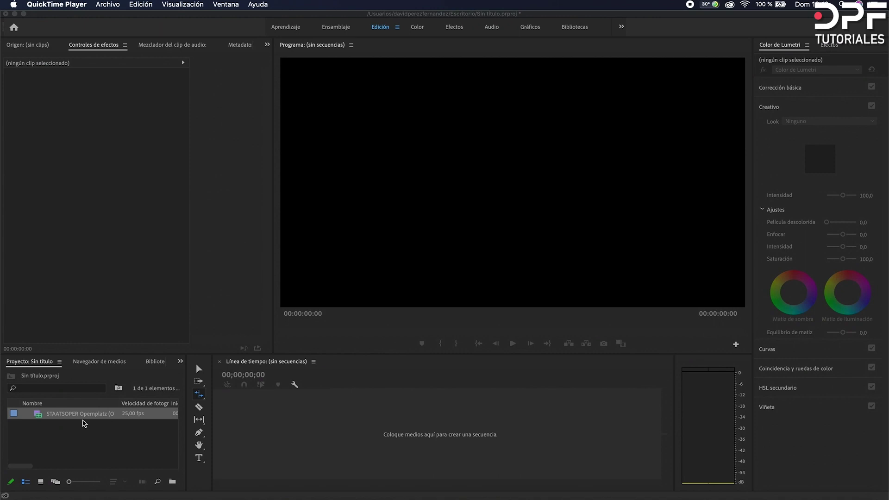
Step: Drag the STAATSOPER clip into the empty Timeline to build a sequence and scrub through it
{"action": "left_click", "coordinate": [49, 418]}
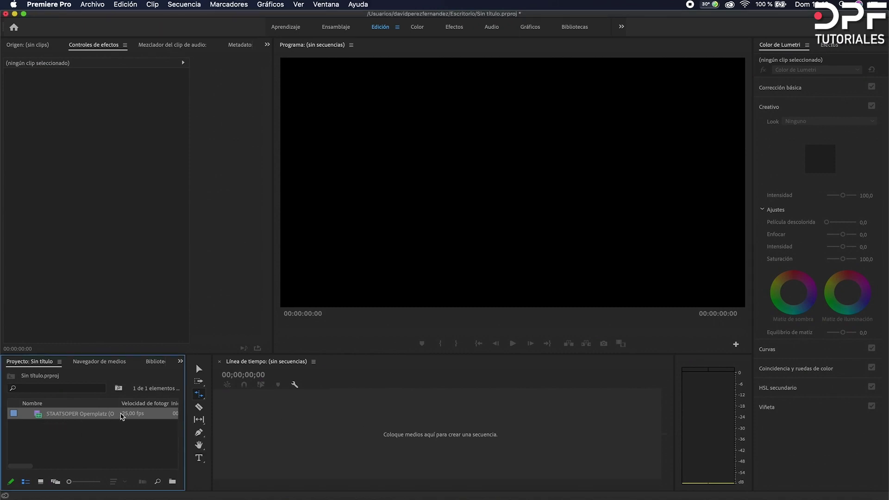
{"action": "left_click_drag", "start_coordinate": [109, 414], "coordinate": [333, 426]}
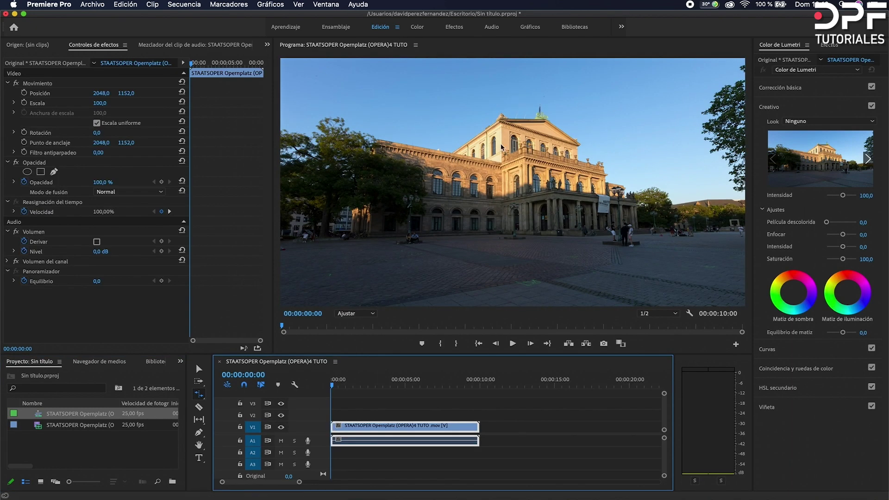
{"action": "left_click", "coordinate": [339, 386]}
{"action": "mouse_move", "coordinate": [340, 386]}
{"action": "left_mouse_down"}
{"action": "mouse_move", "coordinate": [468, 387]}
{"action": "mouse_move", "coordinate": [298, 400]}
{"action": "left_mouse_up"}
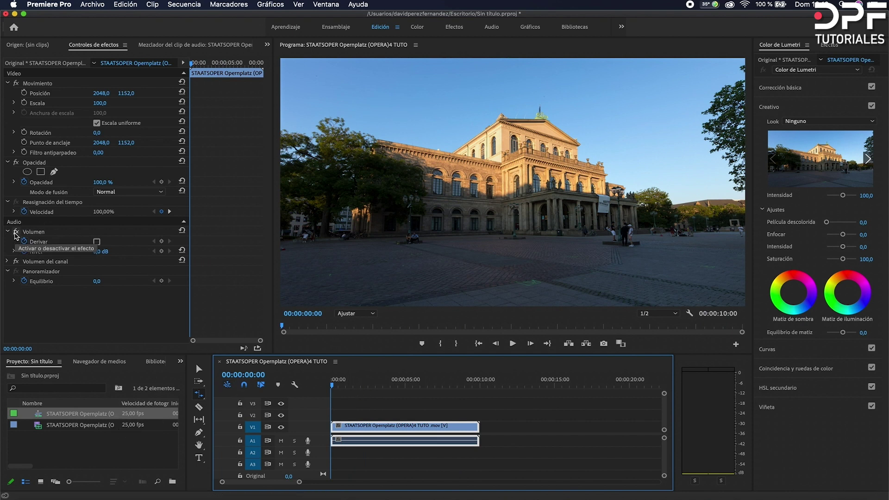
Step: Collapse the Movimiento, Opacidad and Volumen groups in Effect Controls
{"action": "left_click", "coordinate": [8, 84]}
{"action": "left_click", "coordinate": [7, 93]}
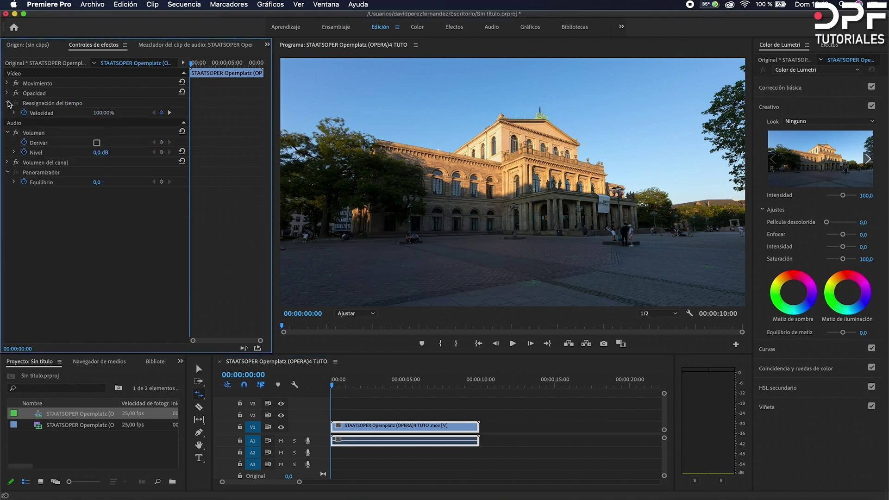
{"action": "left_click", "coordinate": [8, 134]}
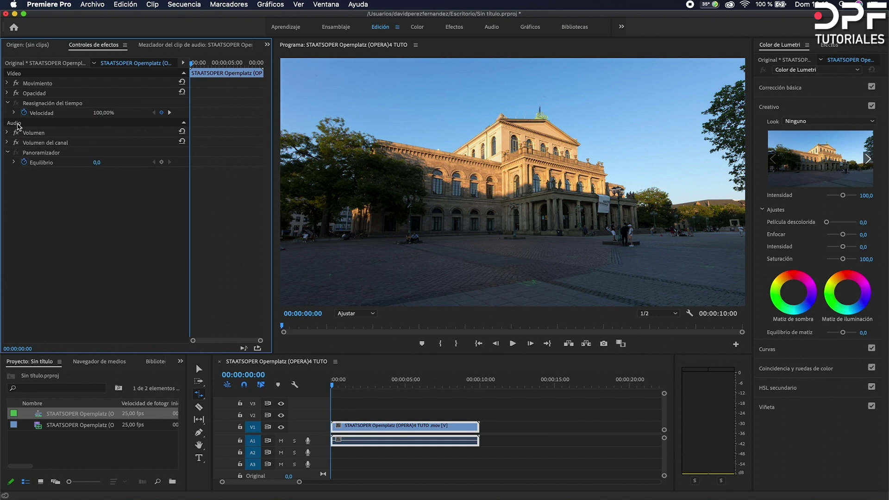
Step: Turn off Velocidad keyframing, confirm deleting its keyframes, and return to the Selection tool
{"action": "left_click", "coordinate": [24, 112]}
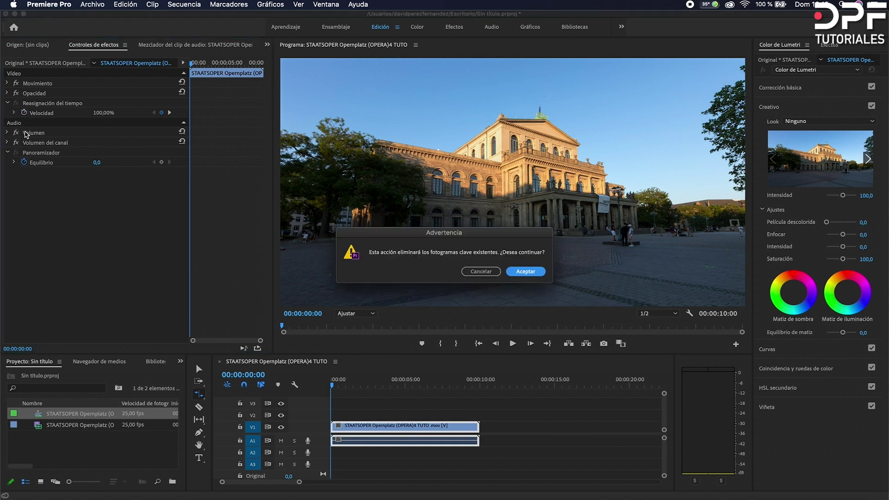
{"action": "left_click", "coordinate": [525, 272]}
{"action": "left_click", "coordinate": [26, 163]}
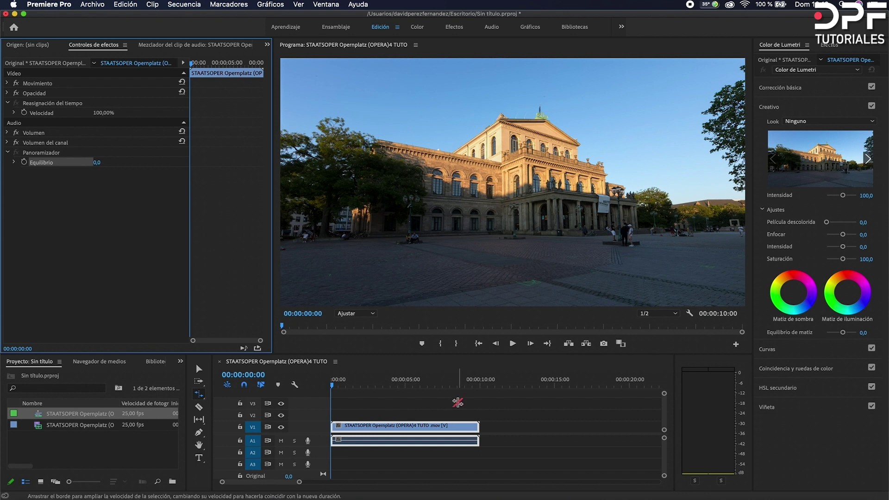
{"action": "left_click", "coordinate": [199, 369]}
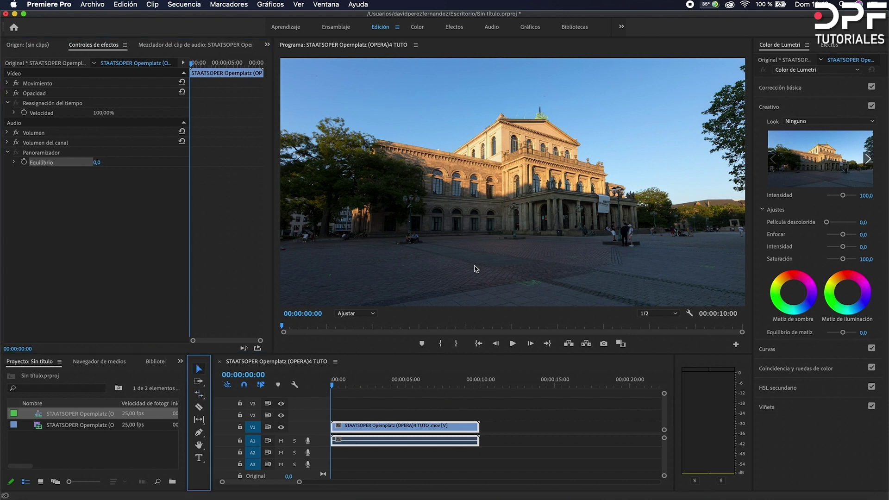
Step: Play the opera clip through, then stop and return to the start
{"action": "key", "text": "space"}
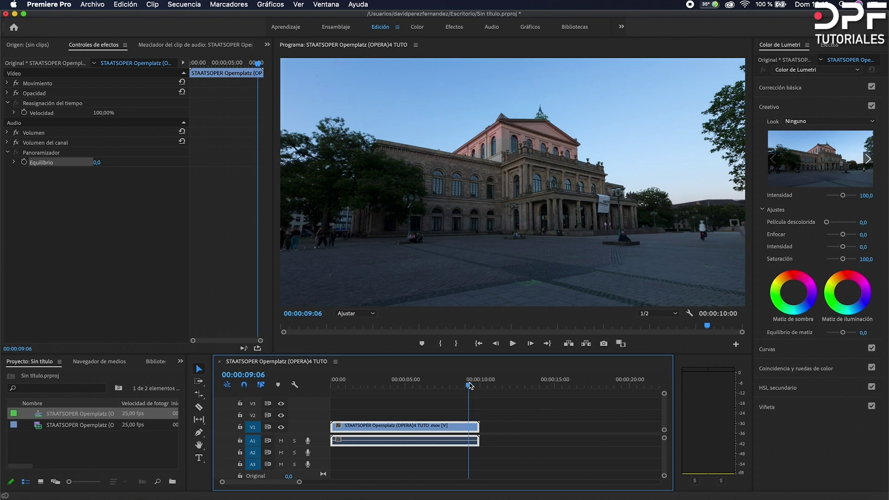
{"action": "left_click", "coordinate": [311, 365]}
{"action": "key", "text": "Home"}
Step: Zoom the Program monitor to 200% and pan up to the dust spot in the sky
{"action": "left_click", "coordinate": [354, 313]}
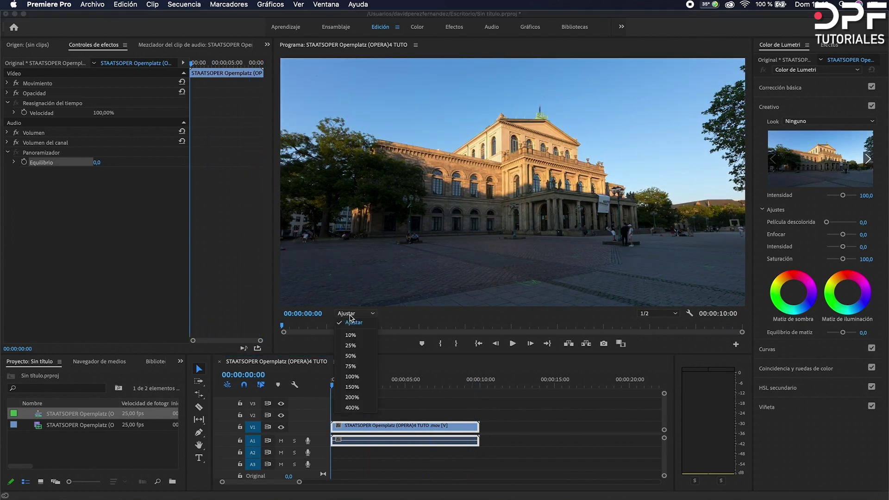
{"action": "left_click", "coordinate": [360, 397]}
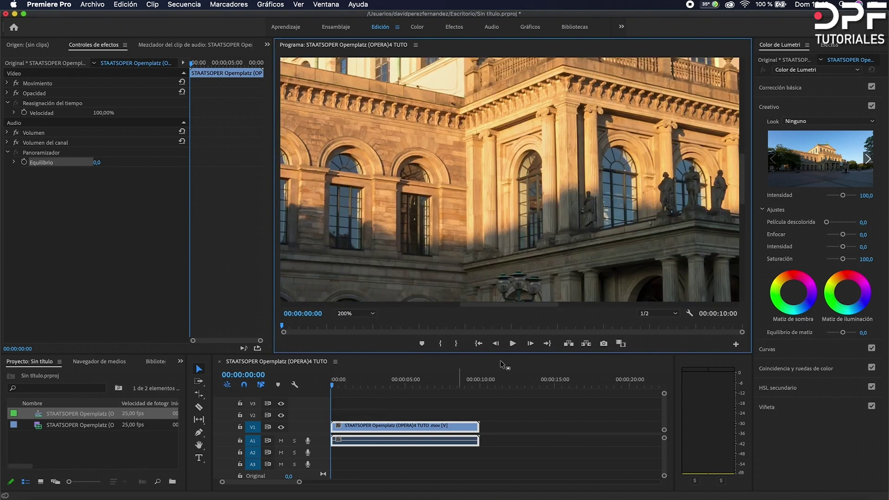
{"action": "left_click_drag", "start_coordinate": [744, 204], "coordinate": [729, 130]}
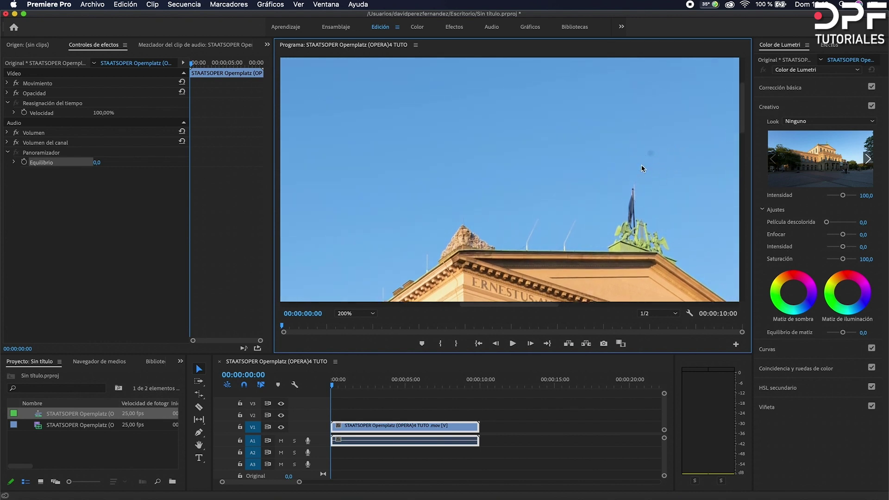
{"action": "left_click_drag", "start_coordinate": [485, 304], "coordinate": [426, 297]}
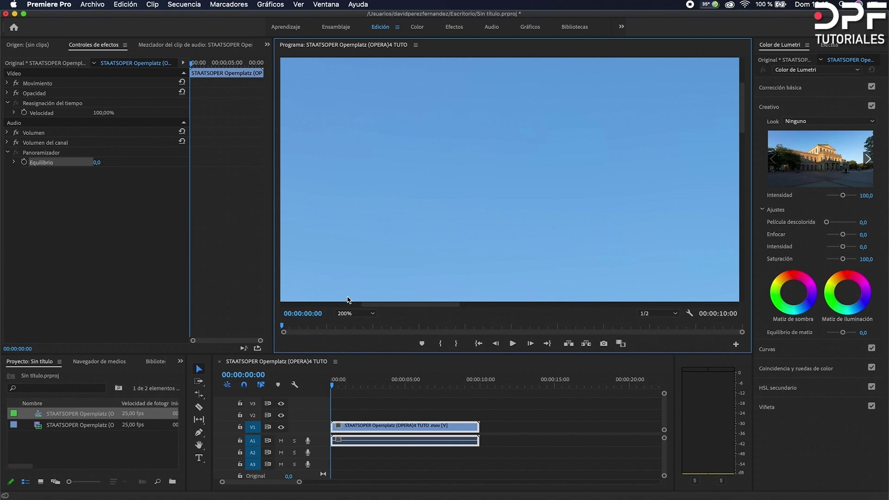
{"action": "scroll", "coordinate": [315, 300], "scroll_direction": "left", "scroll_amount": 5}
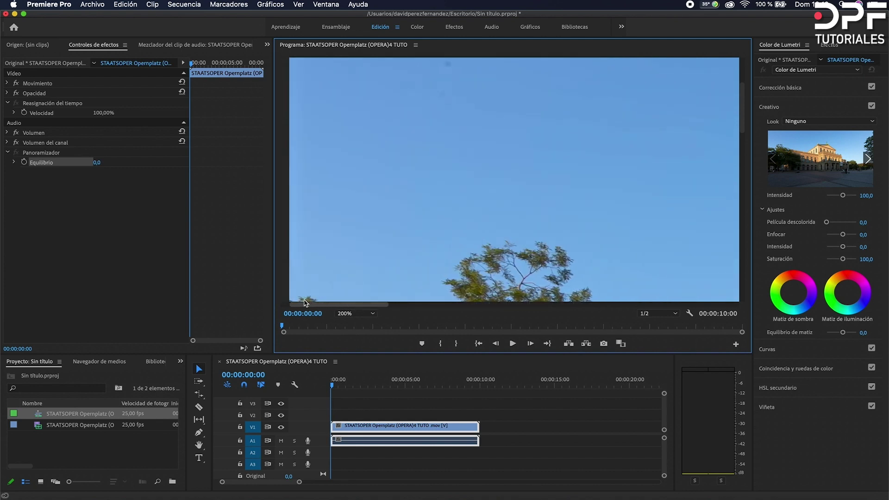
{"action": "left_click_drag", "start_coordinate": [747, 144], "coordinate": [744, 126]}
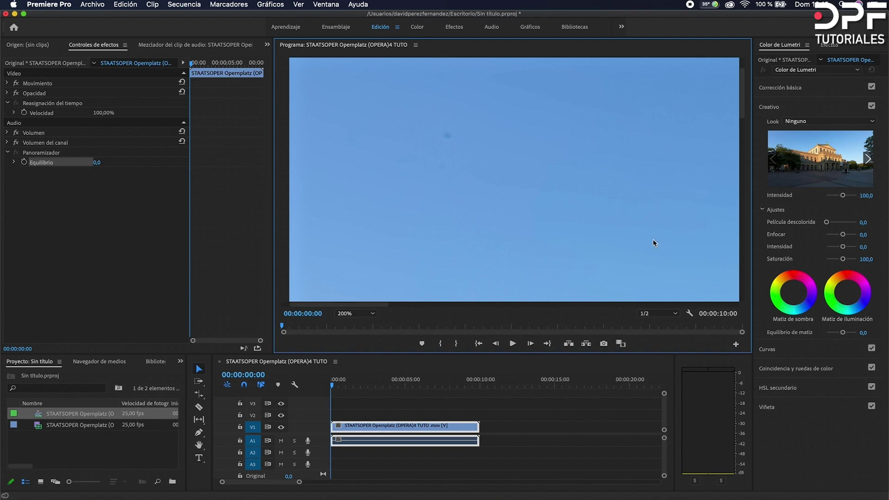
Step: Search Effects for 'POLVO' and drop Polvo y rascaduras onto the V1 STAATSOPER clip
{"action": "left_click", "coordinate": [827, 46]}
{"action": "left_click", "coordinate": [803, 57]}
{"action": "type", "text": "POLVO"}
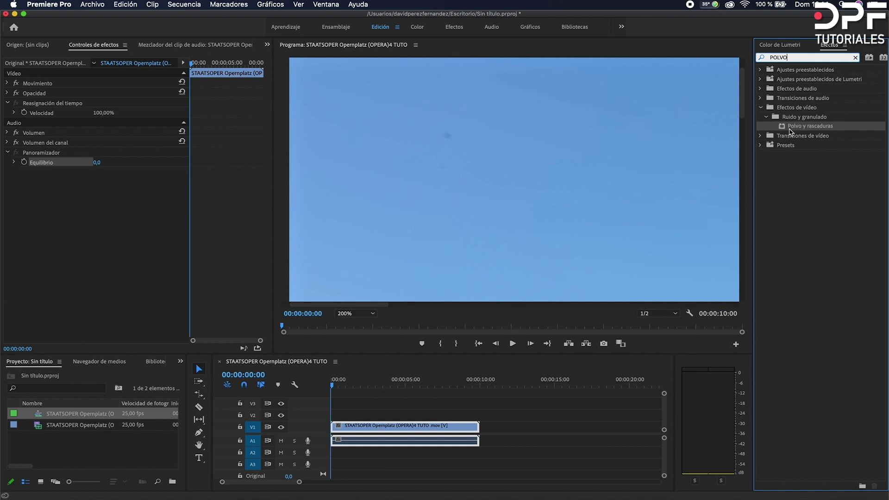
{"action": "left_click_drag", "start_coordinate": [797, 131], "coordinate": [406, 420]}
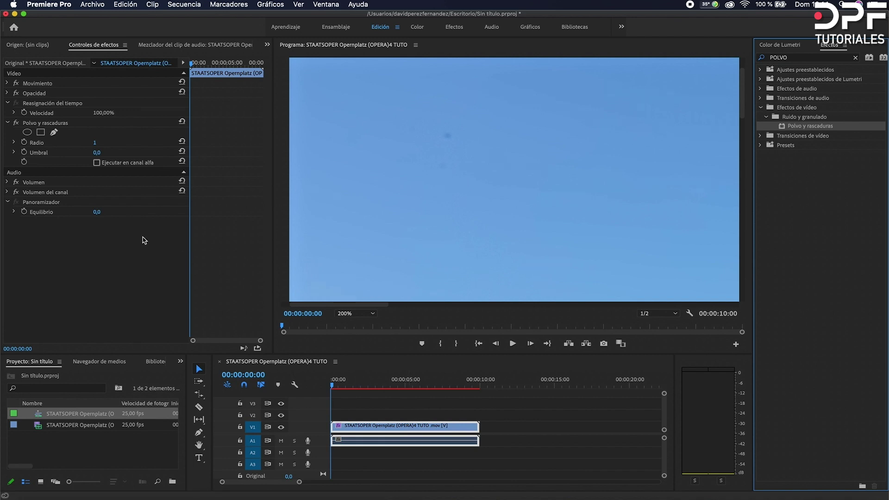
{"action": "left_click", "coordinate": [40, 124]}
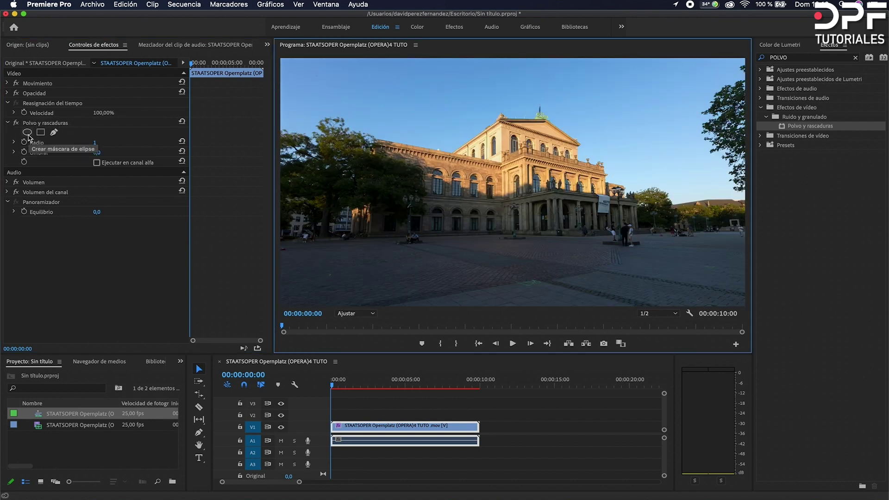
Step: Add an ellipse mask to Polvo y rascaduras and shrink it over a sky dust spot at 200%
{"action": "left_click", "coordinate": [26, 132]}
{"action": "left_click_drag", "start_coordinate": [539, 188], "coordinate": [434, 154]}
{"action": "left_click_drag", "start_coordinate": [409, 88], "coordinate": [409, 160]}
{"action": "mouse_move", "coordinate": [467, 194]}
{"action": "left_mouse_down"}
{"action": "mouse_move", "coordinate": [390, 194]}
{"action": "mouse_move", "coordinate": [395, 184]}
{"action": "mouse_move", "coordinate": [320, 79]}
{"action": "left_mouse_up"}
{"action": "left_click", "coordinate": [355, 313]}
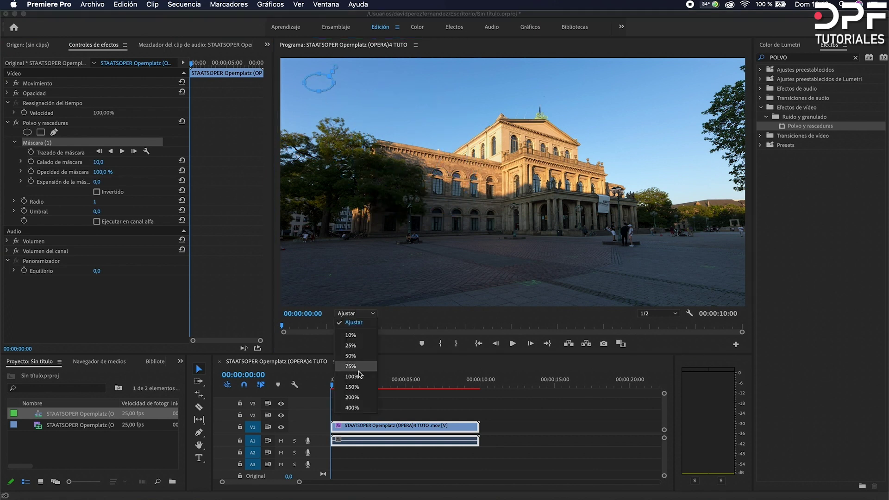
{"action": "left_click", "coordinate": [356, 398]}
{"action": "scroll", "coordinate": [410, 189], "scroll_direction": "left", "scroll_amount": 5}
{"action": "left_click_drag", "start_coordinate": [743, 177], "coordinate": [743, 92]}
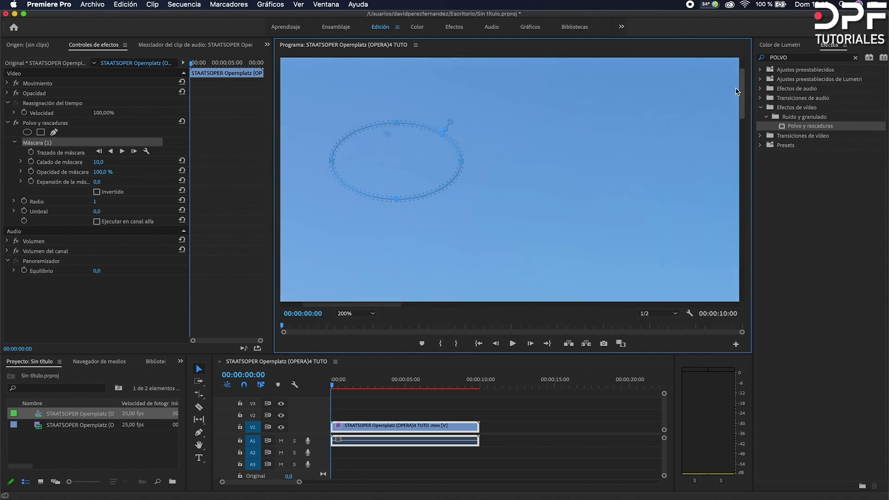
{"action": "mouse_move", "coordinate": [459, 161]}
{"action": "left_mouse_down"}
{"action": "mouse_move", "coordinate": [375, 151]}
{"action": "mouse_move", "coordinate": [344, 133]}
{"action": "mouse_move", "coordinate": [387, 134]}
{"action": "left_mouse_up"}
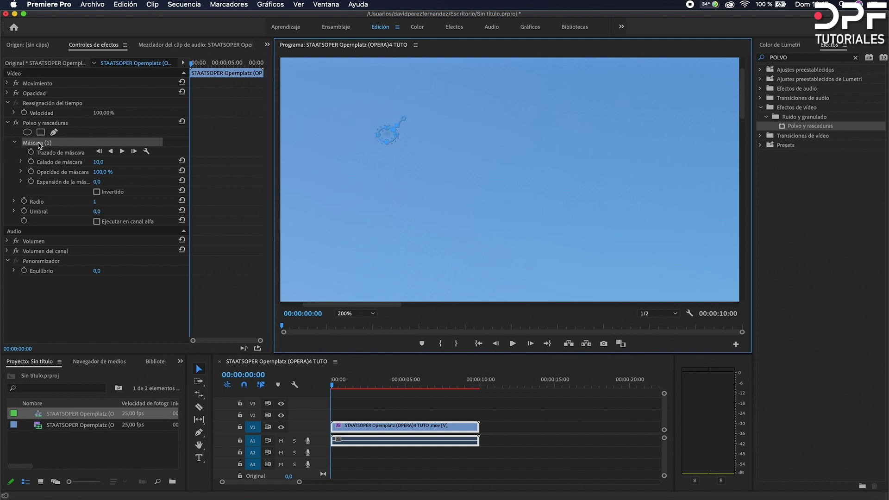
Step: Set Radio to 20 and toggle the effect to compare before and after
{"action": "left_click", "coordinate": [96, 202]}
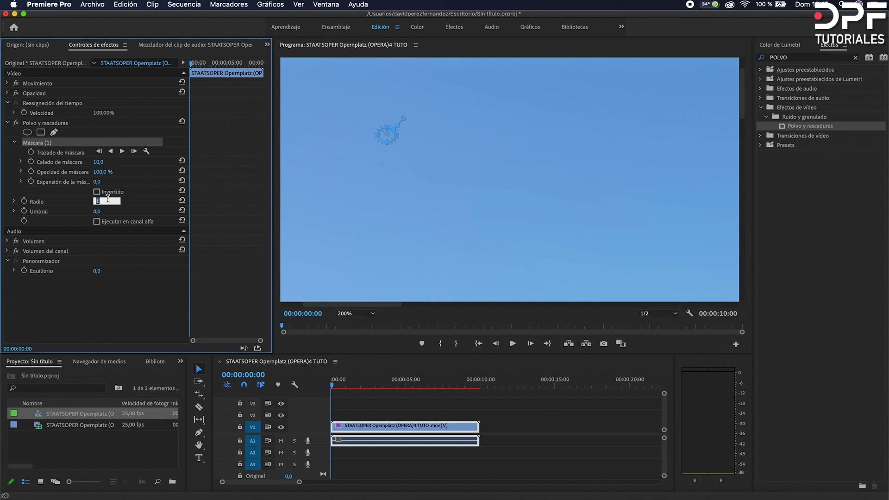
{"action": "type", "text": "20"}
{"action": "key", "text": "Return"}
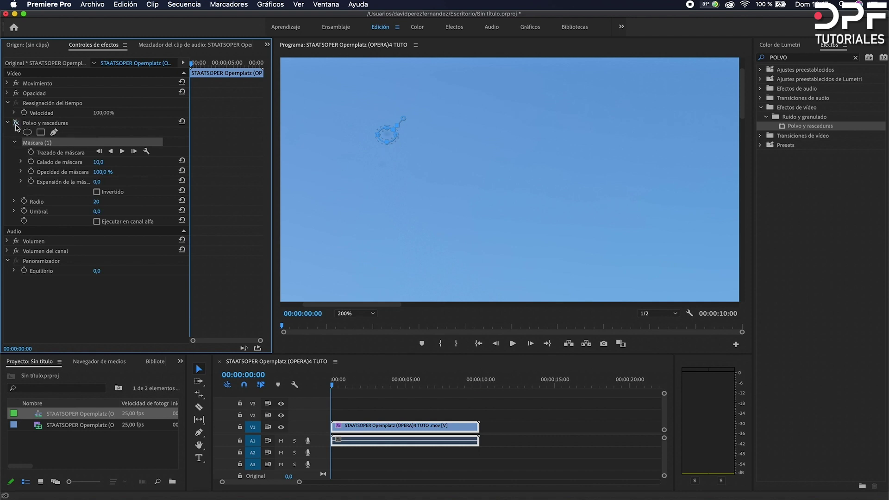
{"action": "left_click", "coordinate": [16, 123]}
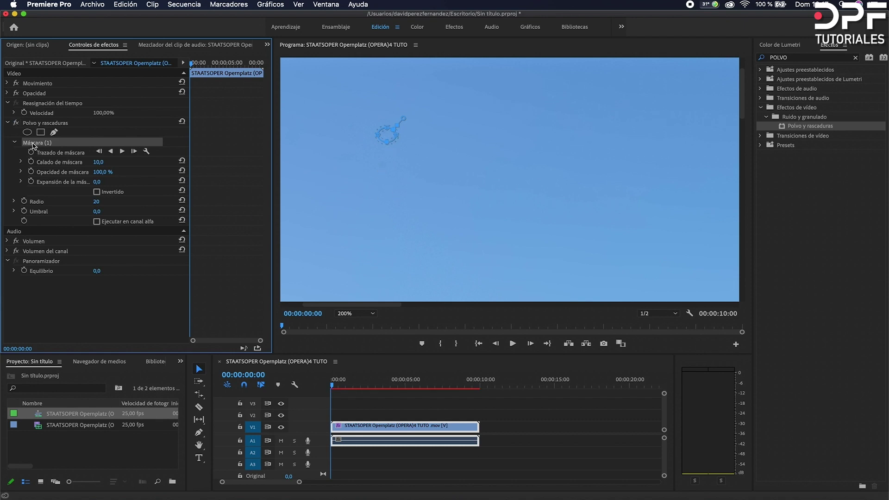
Step: Duplicate the dust-spot mask and view the frame at 400% to locate another spot
{"action": "key", "text": "super+c"}
{"action": "key", "text": "super+v"}
{"action": "left_click", "coordinate": [66, 204]}
{"action": "left_click", "coordinate": [356, 313]}
{"action": "left_click", "coordinate": [357, 354]}
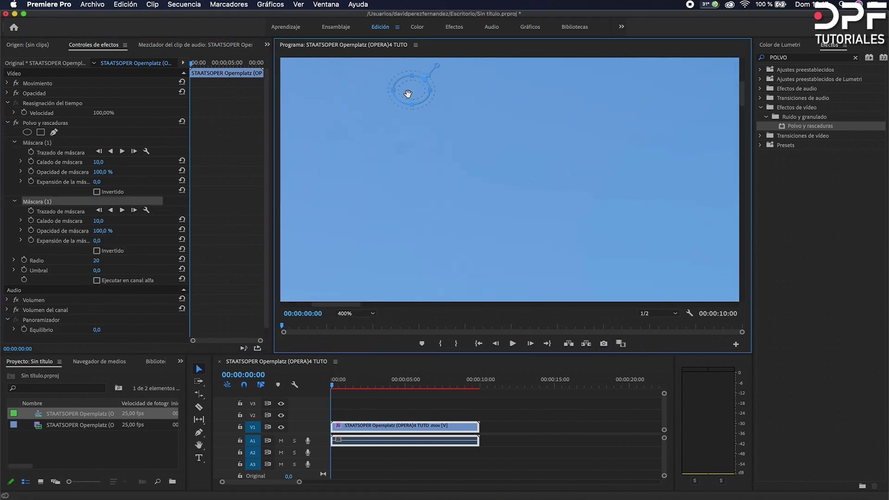
{"action": "left_click_drag", "start_coordinate": [402, 147], "coordinate": [431, 192]}
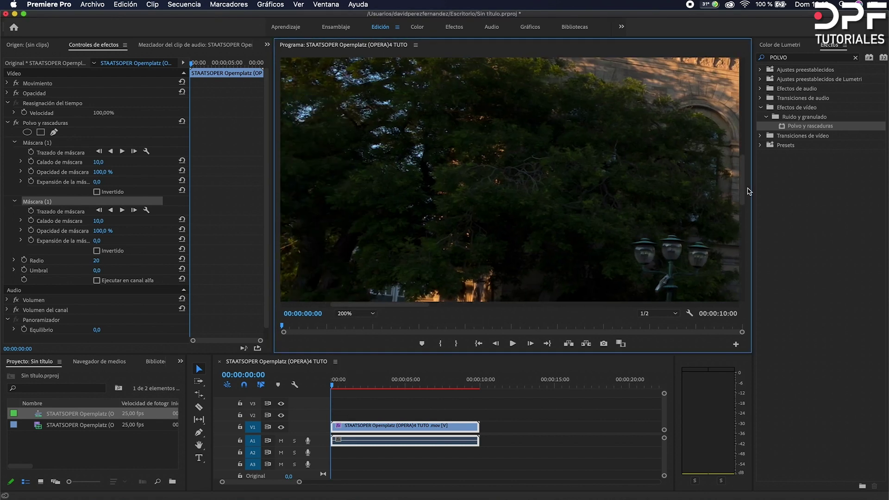
{"action": "left_click_drag", "start_coordinate": [742, 191], "coordinate": [742, 88]}
{"action": "scroll", "coordinate": [427, 148], "scroll_direction": "left", "scroll_amount": 3}
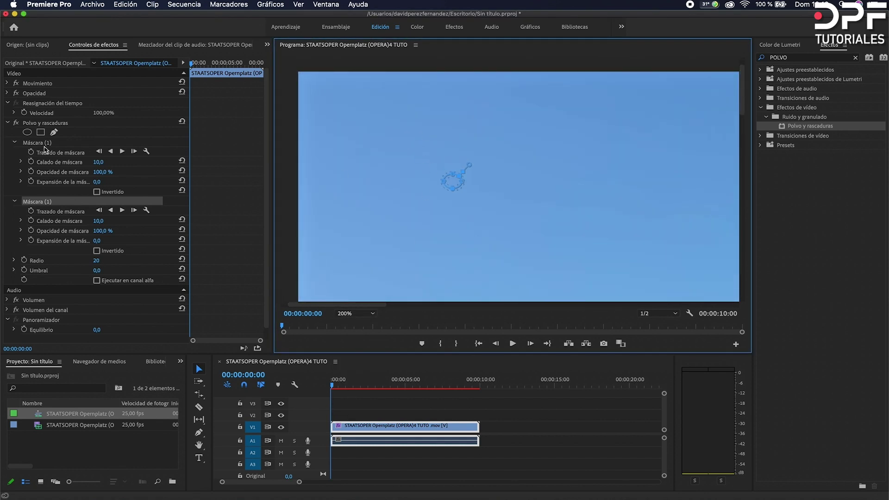
Step: Paste a third copy of the first mask and toggle the effect to compare
{"action": "left_click", "coordinate": [38, 144]}
{"action": "key", "text": "super+c"}
{"action": "key", "text": "super+v"}
{"action": "left_click", "coordinate": [454, 152]}
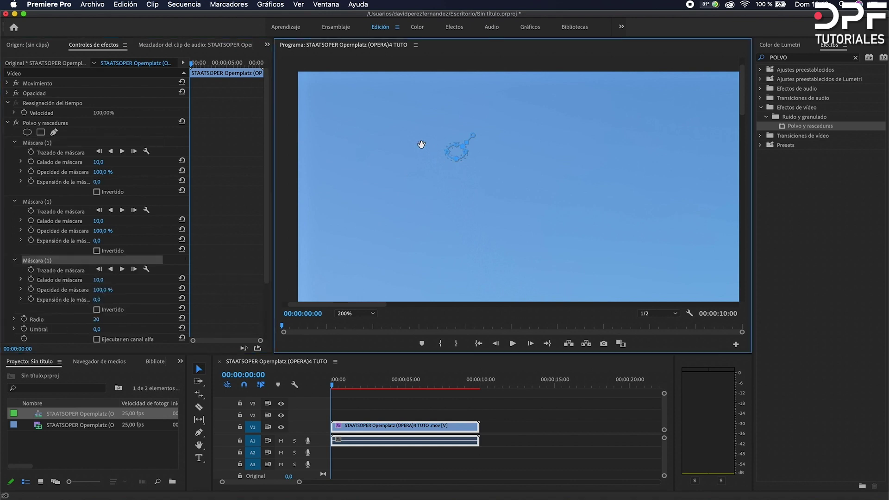
{"action": "left_click", "coordinate": [270, 297]}
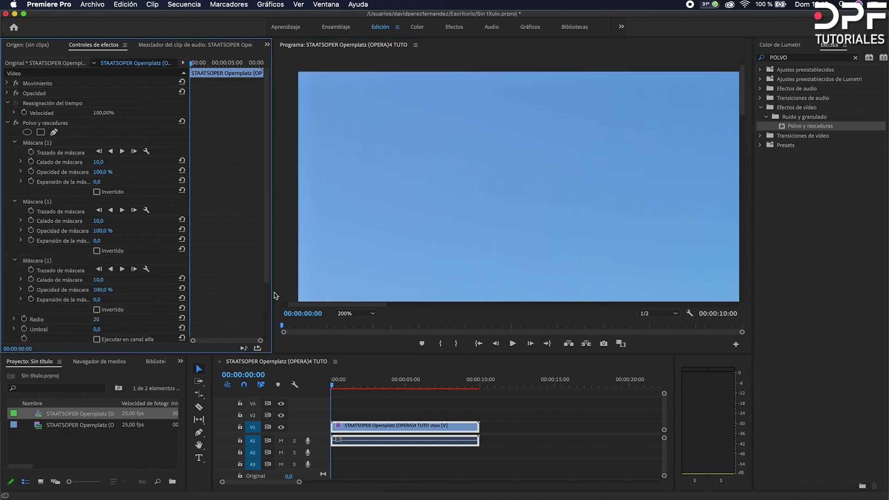
{"action": "left_click", "coordinate": [16, 123]}
{"action": "left_click", "coordinate": [16, 123]}
{"action": "left_click", "coordinate": [16, 122]}
{"action": "left_click", "coordinate": [15, 123]}
Step: Paste a fourth mask and, at 150% zoom, move it onto the dust spot above the roof
{"action": "left_click", "coordinate": [35, 143]}
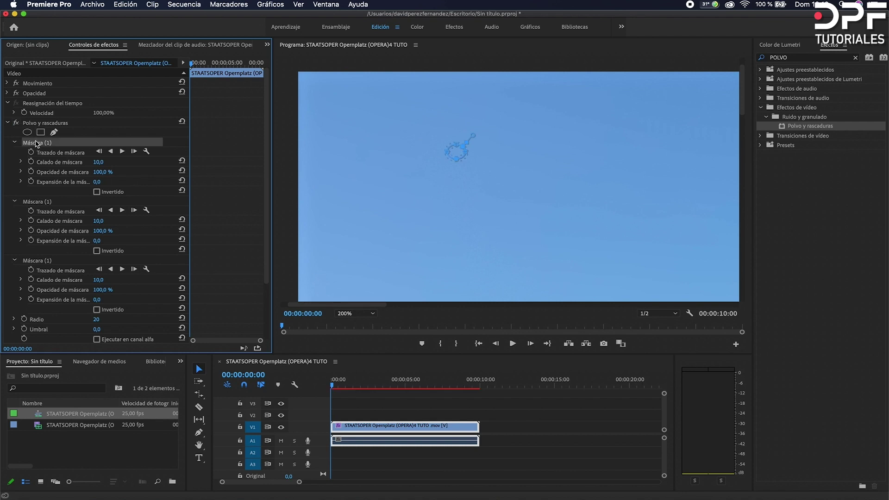
{"action": "key", "text": "super+c"}
{"action": "key", "text": "super+v"}
{"action": "left_click", "coordinate": [491, 188]}
{"action": "left_click", "coordinate": [354, 313]}
{"action": "left_click", "coordinate": [351, 304]}
{"action": "left_click_drag", "start_coordinate": [752, 137], "coordinate": [803, 139]}
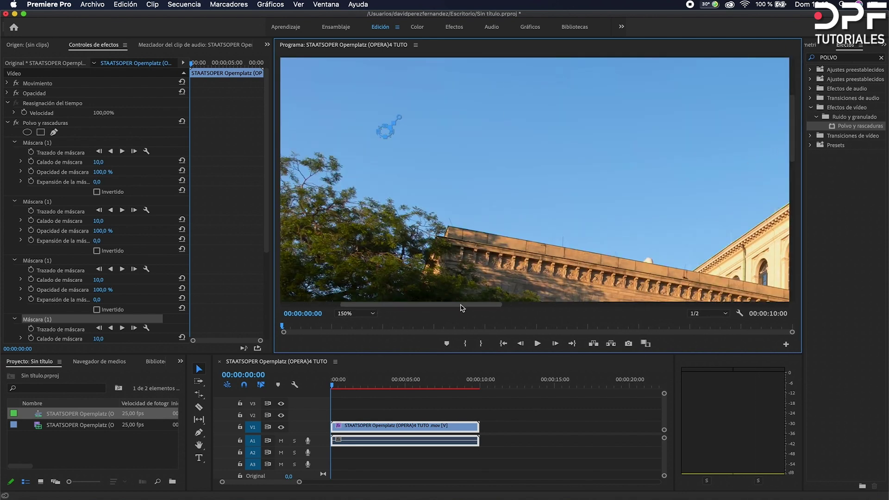
{"action": "mouse_move", "coordinate": [461, 307]}
{"action": "left_mouse_down"}
{"action": "mouse_move", "coordinate": [592, 311]}
{"action": "mouse_move", "coordinate": [530, 306]}
{"action": "left_mouse_up"}
{"action": "scroll", "coordinate": [654, 95], "scroll_direction": "up", "scroll_amount": 5}
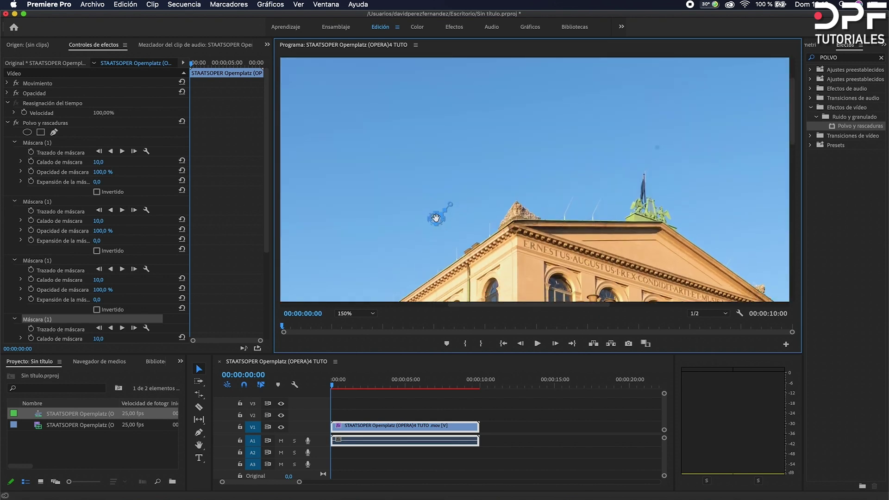
{"action": "left_click_drag", "start_coordinate": [441, 220], "coordinate": [659, 151]}
{"action": "left_click", "coordinate": [212, 323]}
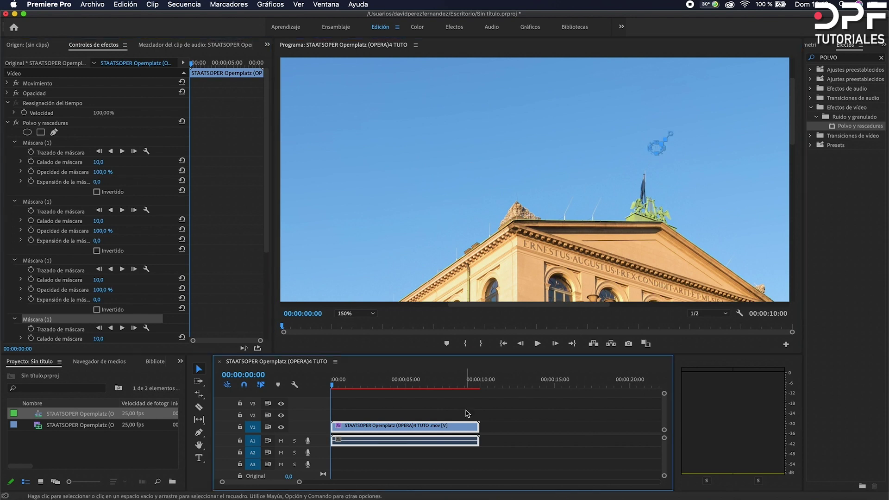
Step: Fit the Program monitor to Ajustar and render the sequence preview
{"action": "left_click", "coordinate": [354, 314]}
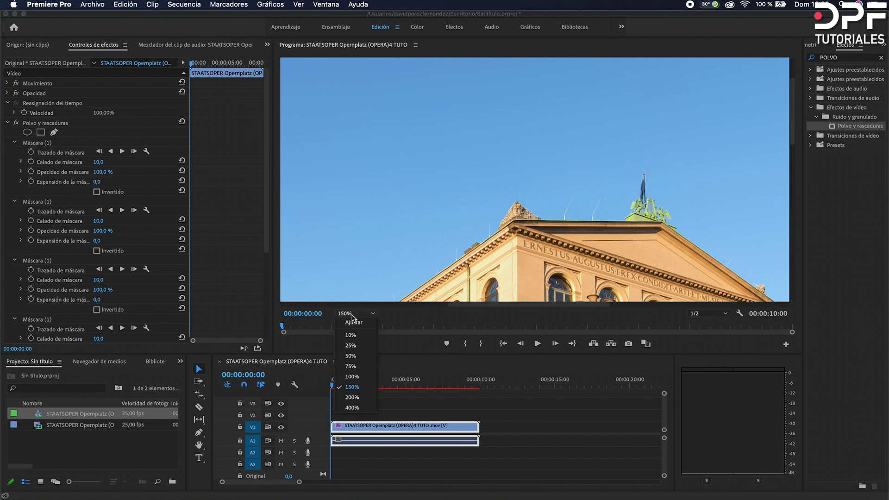
{"action": "left_click", "coordinate": [352, 319]}
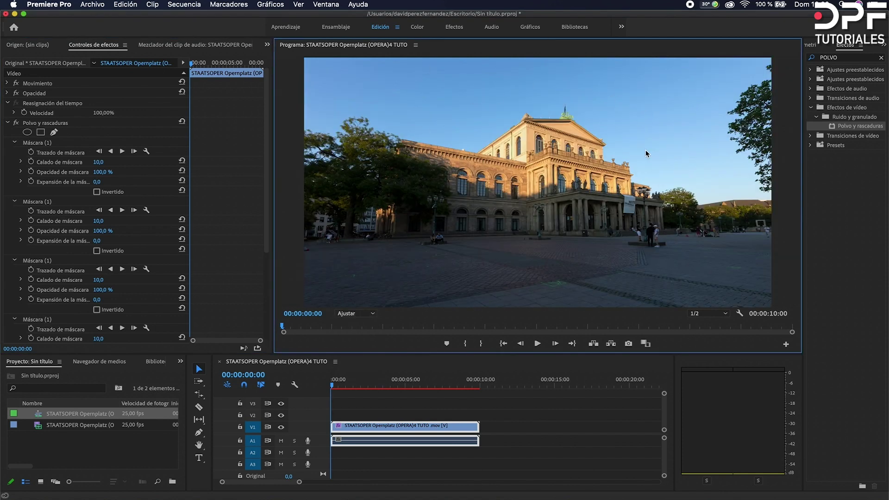
{"action": "key", "text": "Return"}
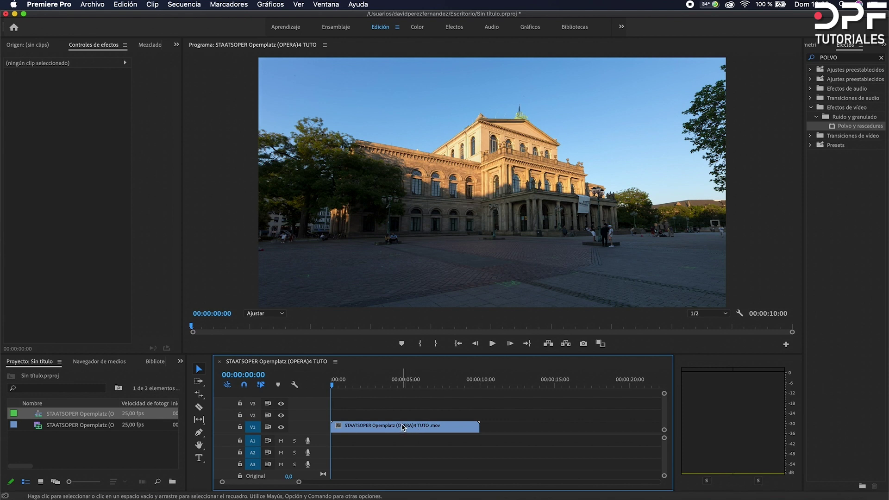
Step: Alt-drag the opera clip up onto V2 to duplicate it, moving to about five seconds
{"action": "left_click", "coordinate": [403, 427]}
{"action": "left_click_drag", "start_coordinate": [403, 427], "coordinate": [403, 415], "text": "alt"}
{"action": "left_click_drag", "start_coordinate": [368, 385], "coordinate": [426, 390]}
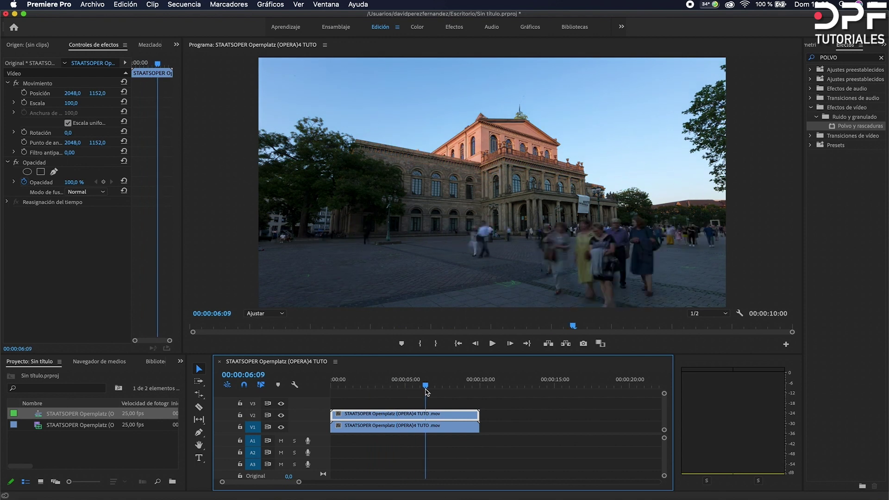
{"action": "left_click", "coordinate": [265, 314]}
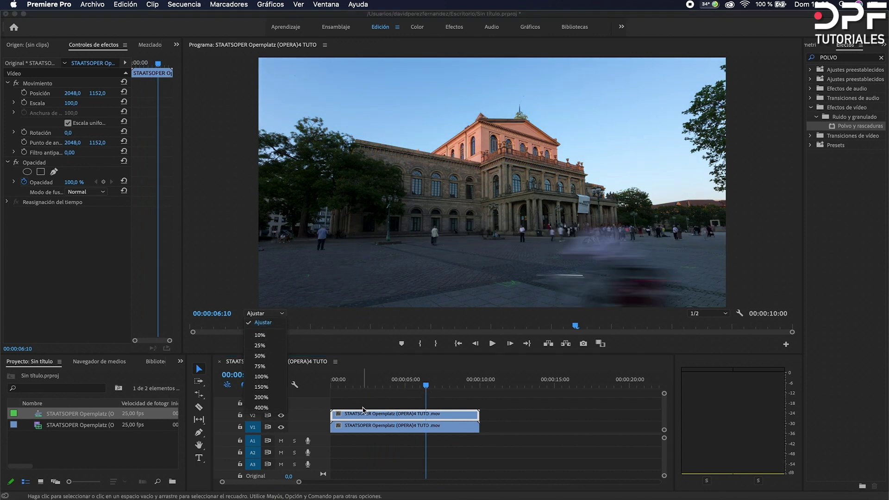
Step: Turn off Opacidad keyframing on the V2 copy in Controles de efectos
{"action": "double_click", "coordinate": [375, 415]}
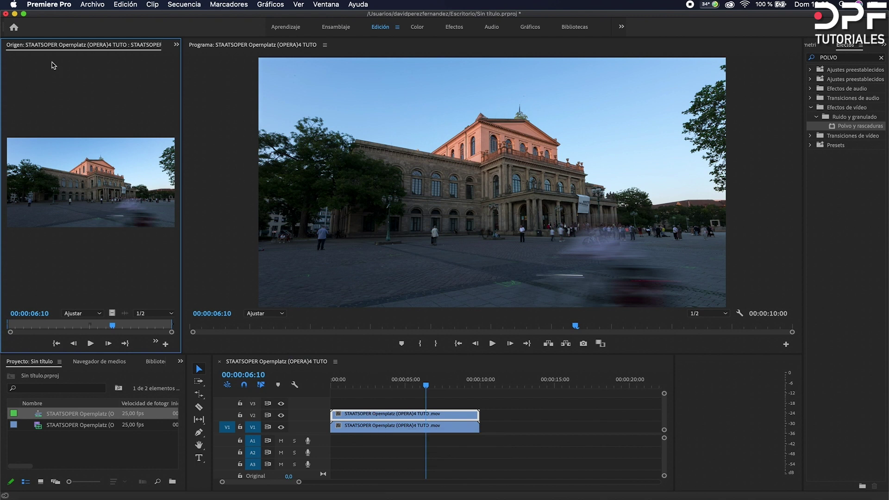
{"action": "left_click", "coordinate": [178, 45]}
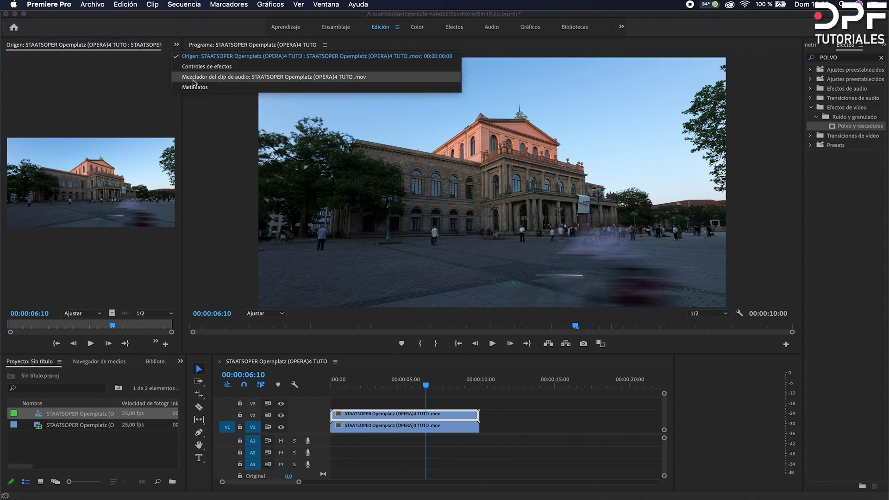
{"action": "left_click", "coordinate": [194, 73]}
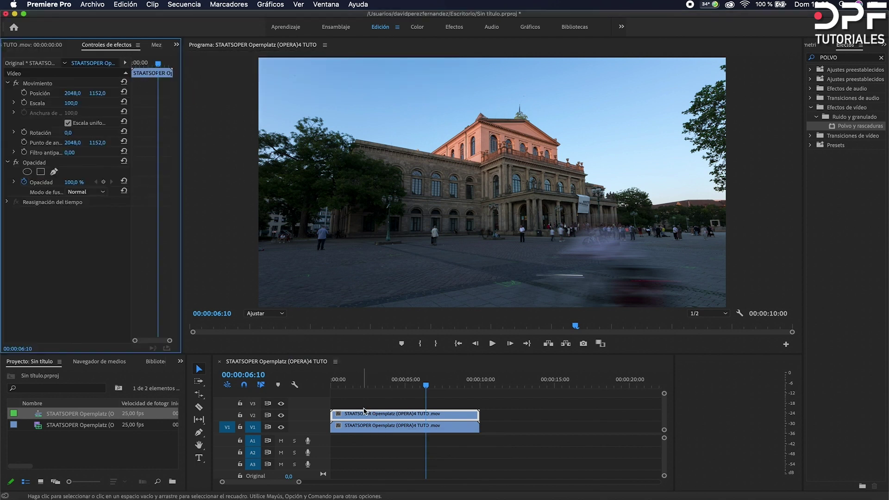
{"action": "left_click", "coordinate": [23, 183]}
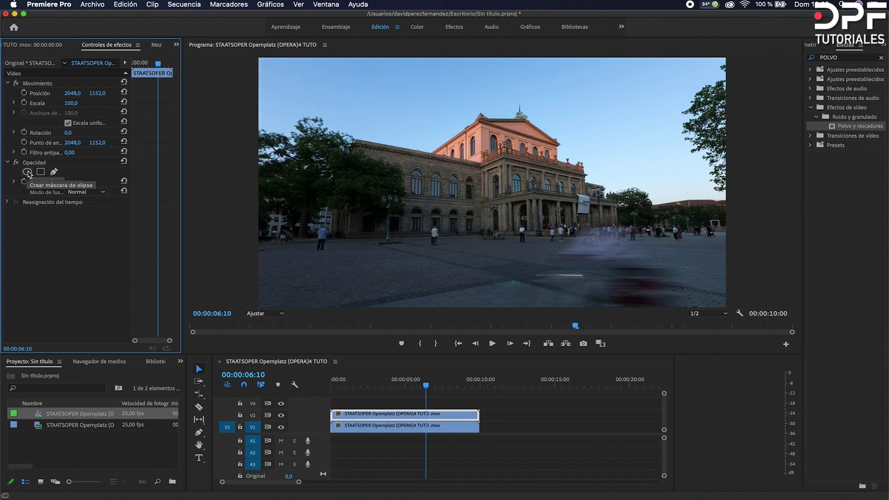
Step: Add an Opacidad ellipse mask to the top clip and move it into the sky above the spire
{"action": "left_click_drag", "start_coordinate": [182, 170], "coordinate": [215, 169]}
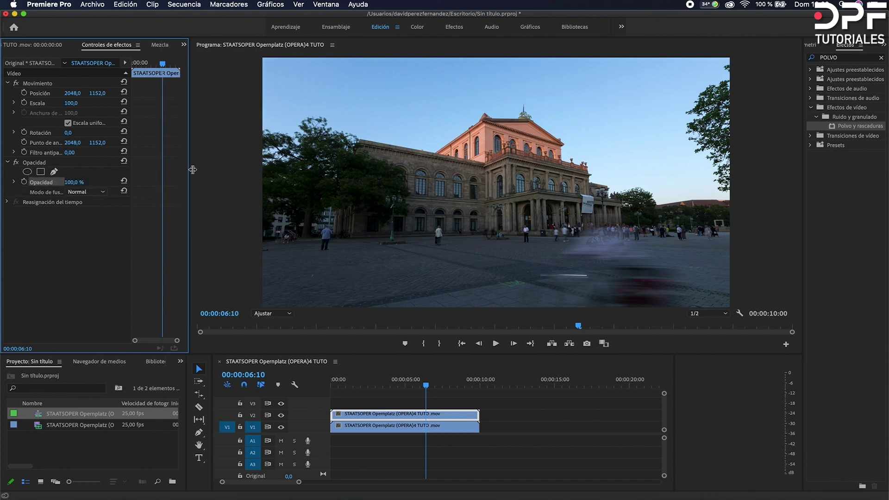
{"action": "left_click", "coordinate": [27, 172]}
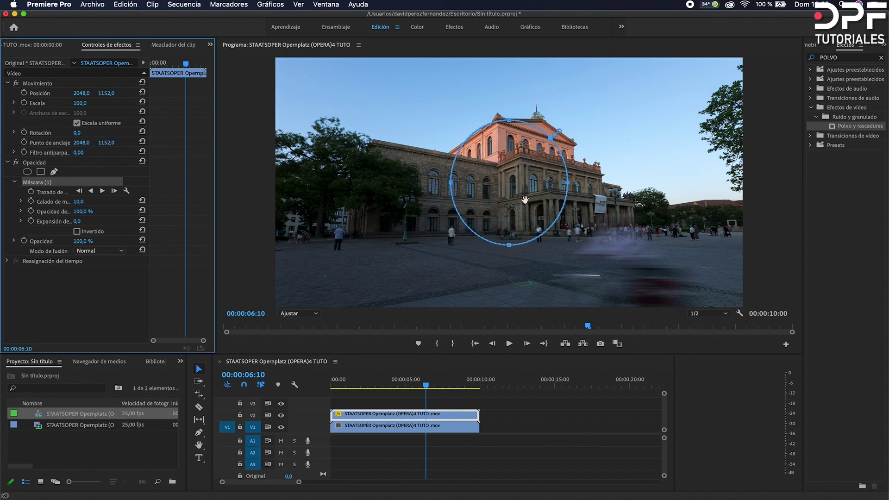
{"action": "mouse_move", "coordinate": [513, 241]}
{"action": "left_mouse_down"}
{"action": "mouse_move", "coordinate": [557, 111]}
{"action": "mouse_move", "coordinate": [559, 134]}
{"action": "left_mouse_up"}
{"action": "left_click", "coordinate": [299, 314]}
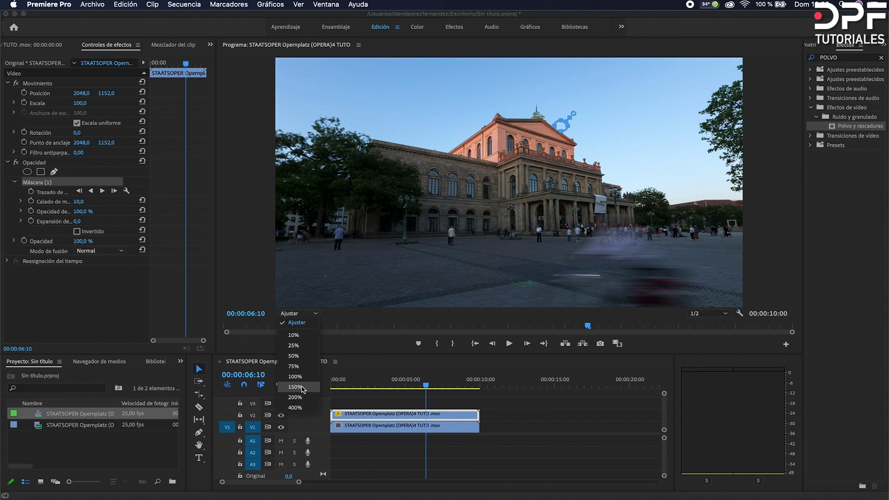
{"action": "left_click", "coordinate": [289, 389]}
{"action": "left_click_drag", "start_coordinate": [532, 65], "coordinate": [512, 132]}
{"action": "left_click_drag", "start_coordinate": [526, 198], "coordinate": [492, 106]}
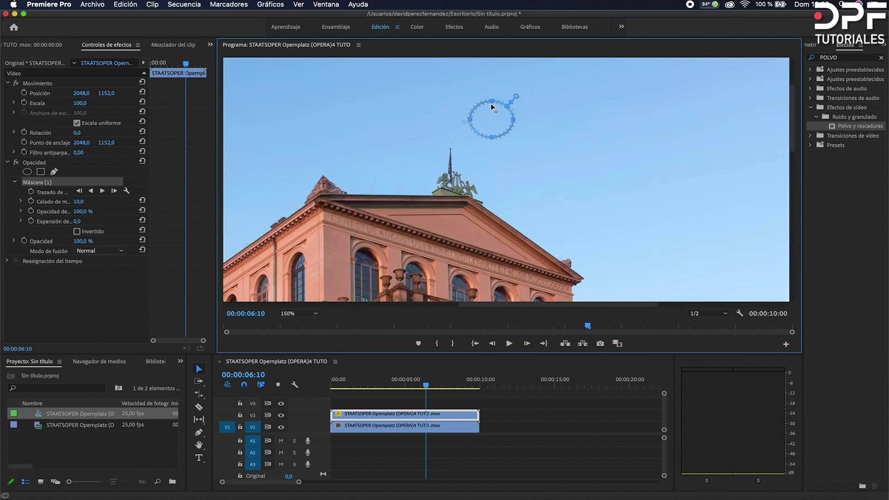
Step: At 400% zoom, shrink the mask into a small circle over the dust spot
{"action": "left_click", "coordinate": [298, 313]}
{"action": "left_click", "coordinate": [290, 410]}
{"action": "scroll", "coordinate": [500, 240], "scroll_direction": "up", "scroll_amount": 5}
{"action": "scroll", "coordinate": [533, 239], "scroll_direction": "right", "scroll_amount": 5}
{"action": "left_click_drag", "start_coordinate": [554, 200], "coordinate": [553, 182]}
{"action": "left_click_drag", "start_coordinate": [557, 137], "coordinate": [544, 160]}
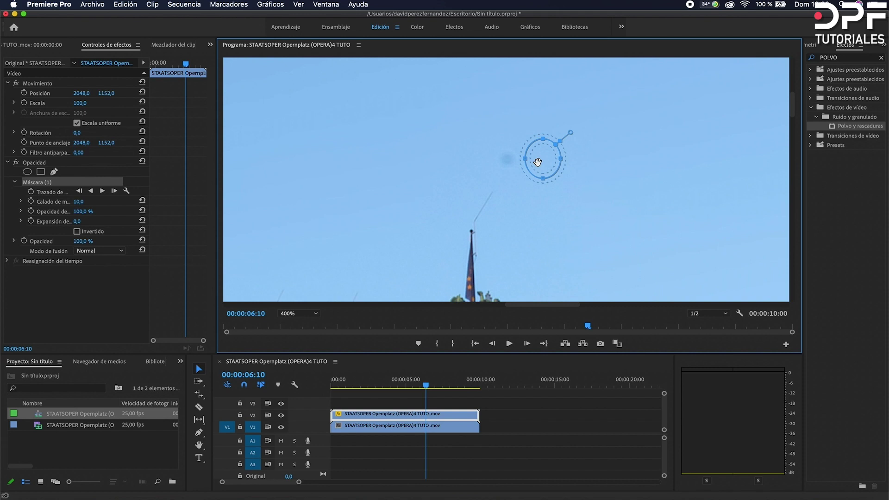
Step: Offset the top clip to Position X 2014 so clean sky covers the spot, toggling V2 to compare
{"action": "left_click_drag", "start_coordinate": [537, 162], "coordinate": [535, 163]}
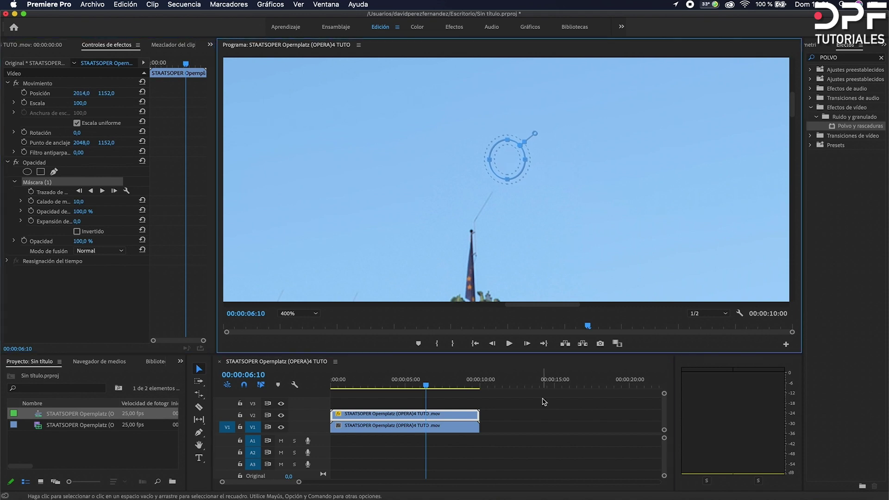
{"action": "left_click", "coordinate": [283, 340]}
{"action": "left_click", "coordinate": [281, 416]}
{"action": "left_click", "coordinate": [281, 415]}
{"action": "left_click", "coordinate": [281, 416]}
{"action": "left_click", "coordinate": [281, 416]}
{"action": "left_click", "coordinate": [296, 313]}
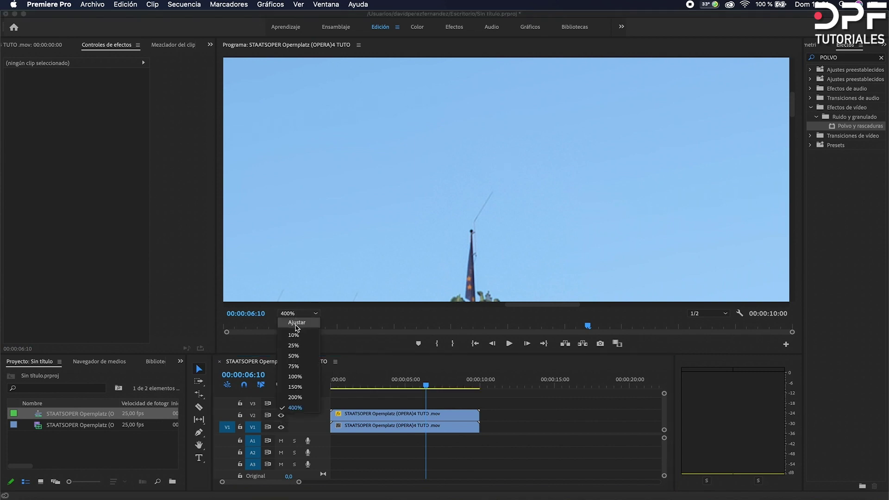
Step: With the preview set to Ajustar, add a second ellipse opacity mask to the V2 clip at 00:00:05:08
{"action": "left_click", "coordinate": [297, 323]}
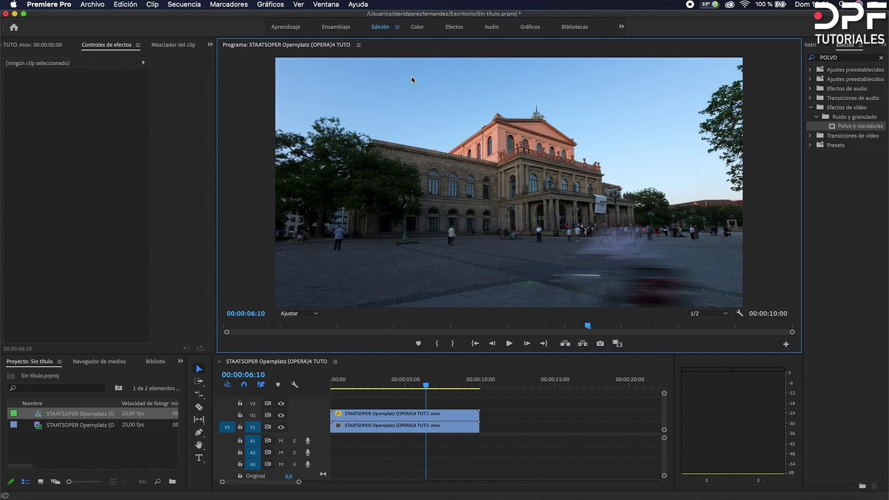
{"action": "left_click", "coordinate": [416, 414]}
{"action": "mouse_move", "coordinate": [463, 381]}
{"action": "left_mouse_down"}
{"action": "mouse_move", "coordinate": [446, 380]}
{"action": "mouse_move", "coordinate": [466, 387]}
{"action": "left_mouse_up"}
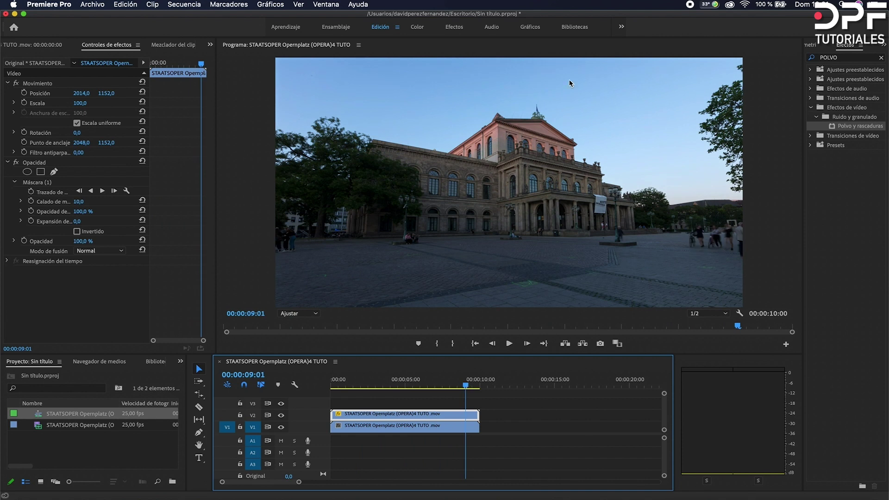
{"action": "left_click", "coordinate": [444, 375]}
{"action": "left_click", "coordinate": [410, 384]}
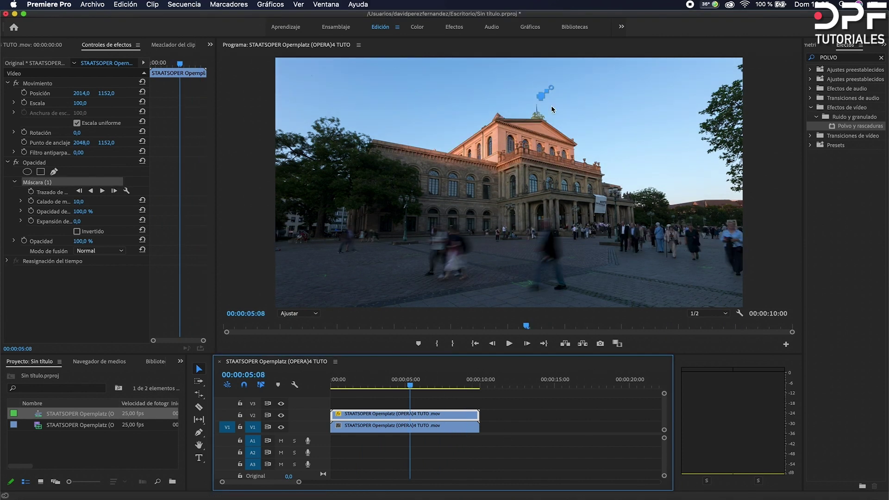
{"action": "left_click", "coordinate": [281, 416]}
{"action": "left_click", "coordinate": [27, 171]}
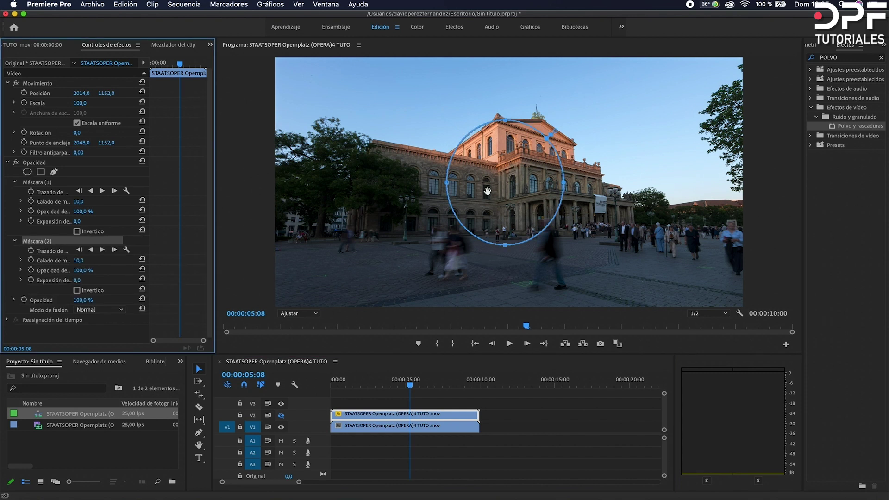
Step: At 400% zoom, shrink Máscara (2) into a small circle over a sky dust spot
{"action": "left_click_drag", "start_coordinate": [502, 164], "coordinate": [324, 76]}
{"action": "left_click", "coordinate": [299, 313]}
{"action": "left_click", "coordinate": [298, 399]}
{"action": "left_click", "coordinate": [363, 303]}
{"action": "left_click", "coordinate": [793, 83]}
{"action": "left_click", "coordinate": [794, 84]}
{"action": "left_click_drag", "start_coordinate": [596, 119], "coordinate": [599, 219]}
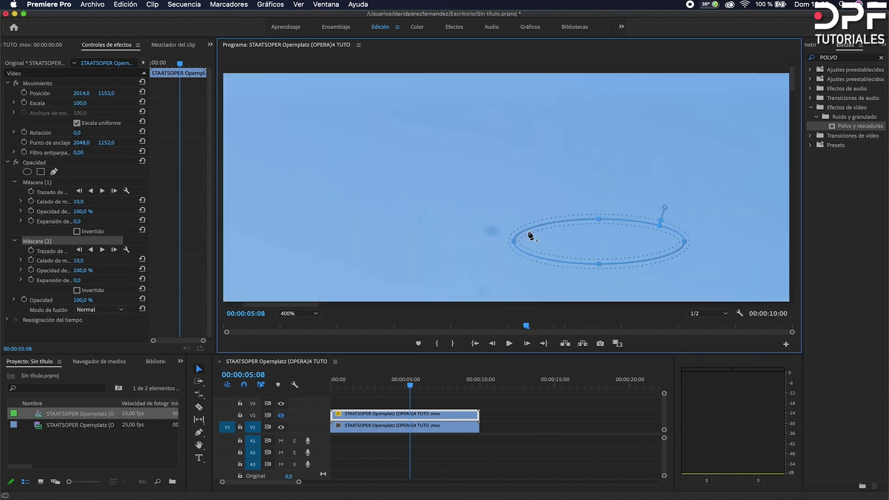
{"action": "mouse_move", "coordinate": [514, 242]}
{"action": "left_mouse_down"}
{"action": "mouse_move", "coordinate": [645, 240]}
{"action": "mouse_move", "coordinate": [495, 230]}
{"action": "mouse_move", "coordinate": [508, 227]}
{"action": "mouse_move", "coordinate": [488, 213]}
{"action": "mouse_move", "coordinate": [476, 237]}
{"action": "mouse_move", "coordinate": [491, 246]}
{"action": "left_mouse_up"}
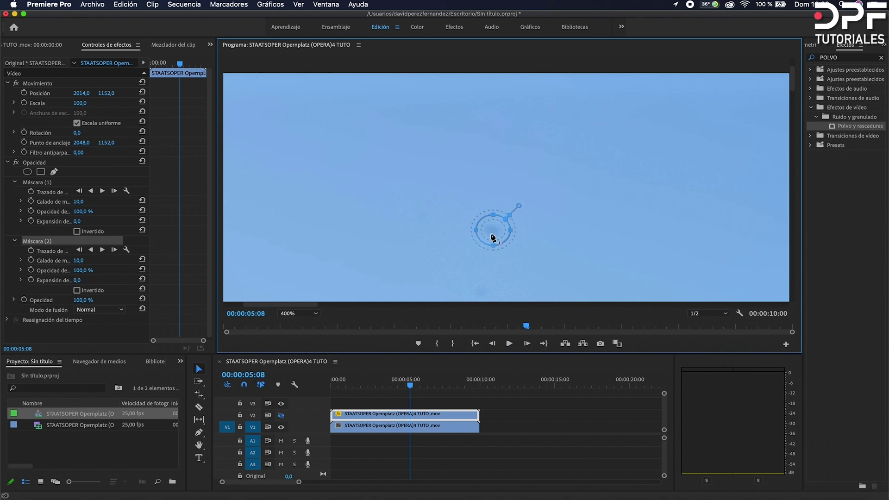
Step: Shift the top clip to Position X 1987 so clean sky covers the spot, then select Máscara (2)
{"action": "left_click_drag", "start_coordinate": [495, 230], "coordinate": [523, 232]}
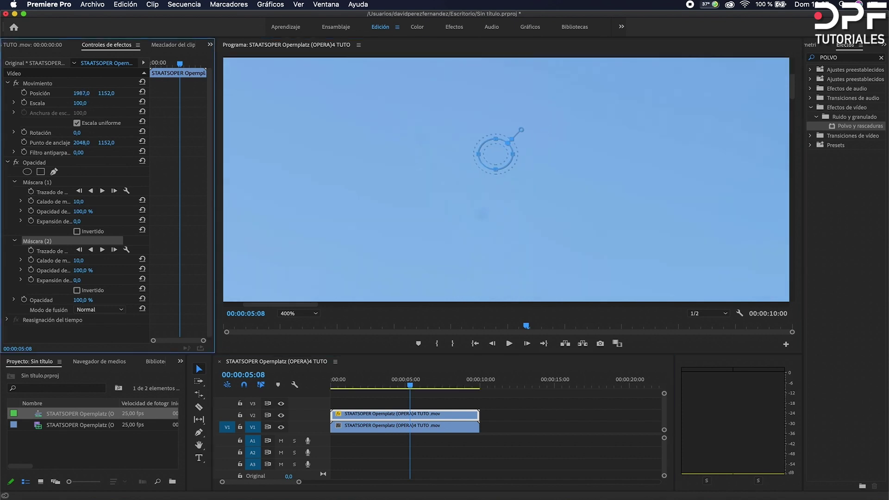
{"action": "left_click", "coordinate": [454, 385]}
{"action": "left_click", "coordinate": [514, 233]}
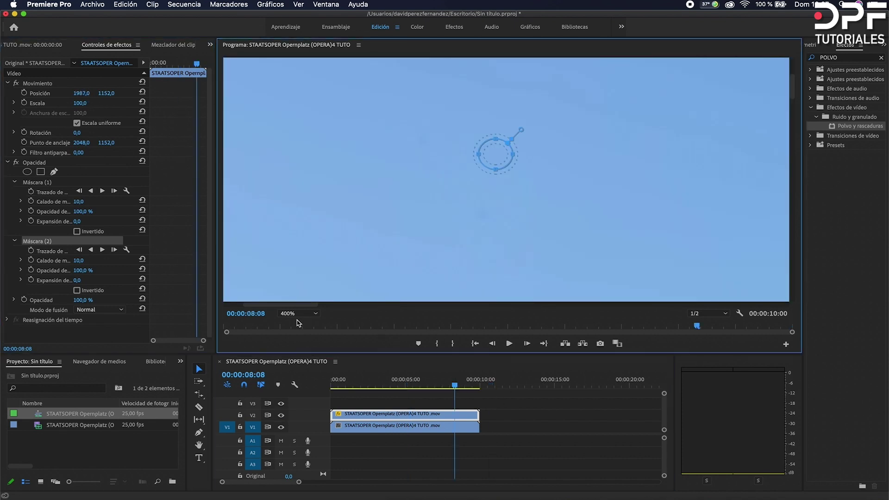
{"action": "left_click", "coordinate": [120, 329]}
{"action": "left_click", "coordinate": [36, 242]}
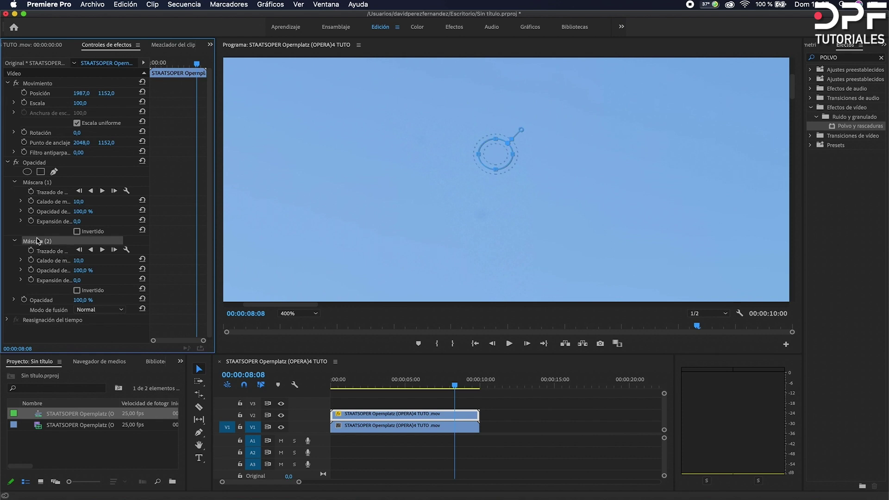
Step: Duplicate Máscara (2) with Cmd+C and Cmd+V, giving the top clip three opacity masks
{"action": "key", "text": "super+c"}
{"action": "key", "text": "super+v"}
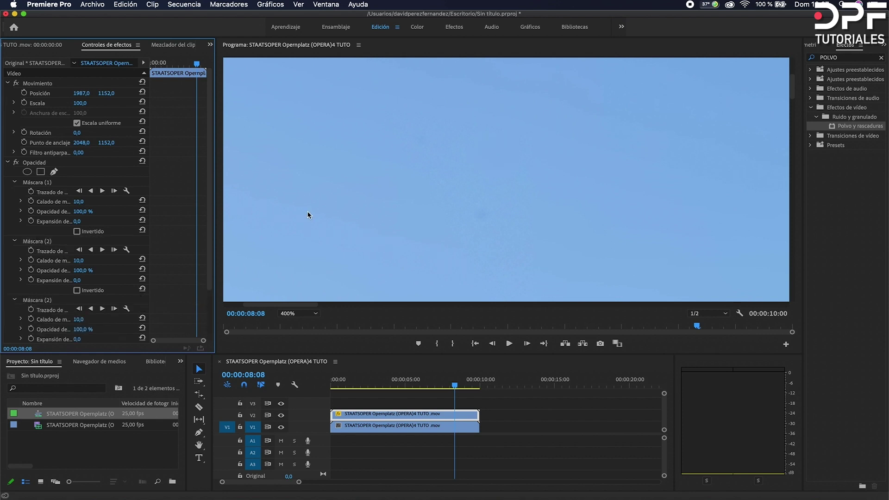